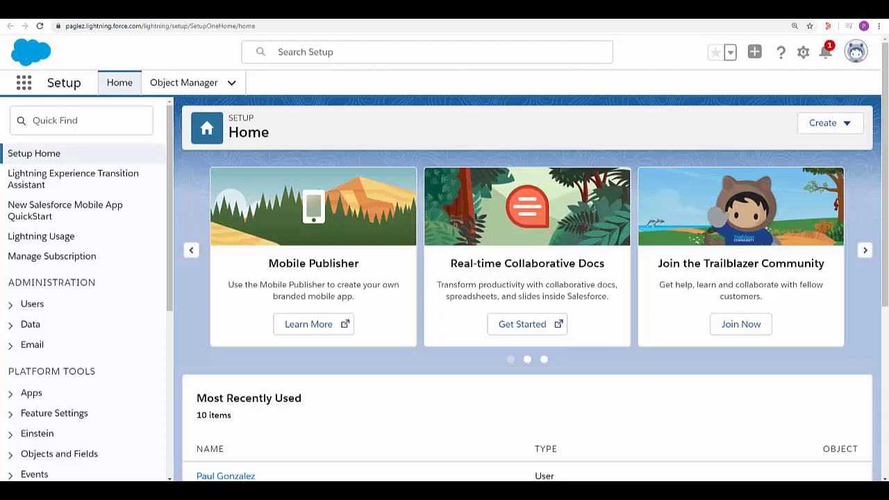
Find 'object manager', filter to Incident, and show its Fields & Relationships list
click(86, 121)
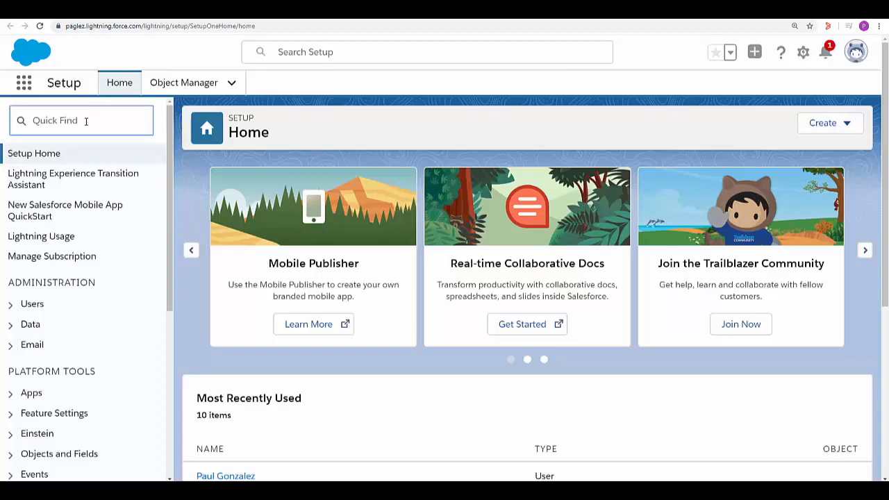
text(object manager)
click(73, 174)
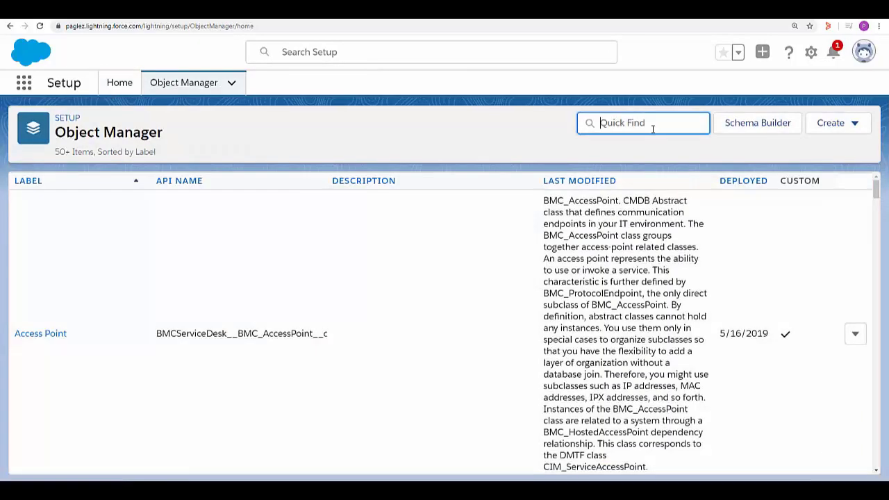
text(Incident)
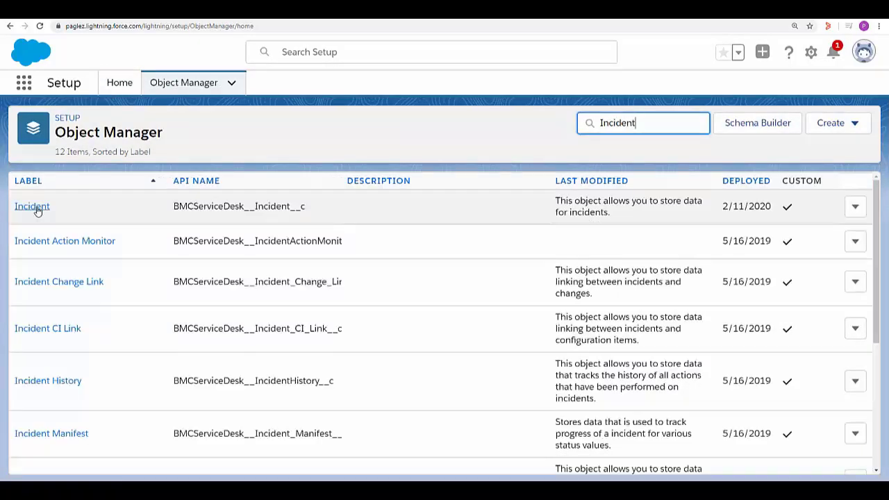
click(36, 207)
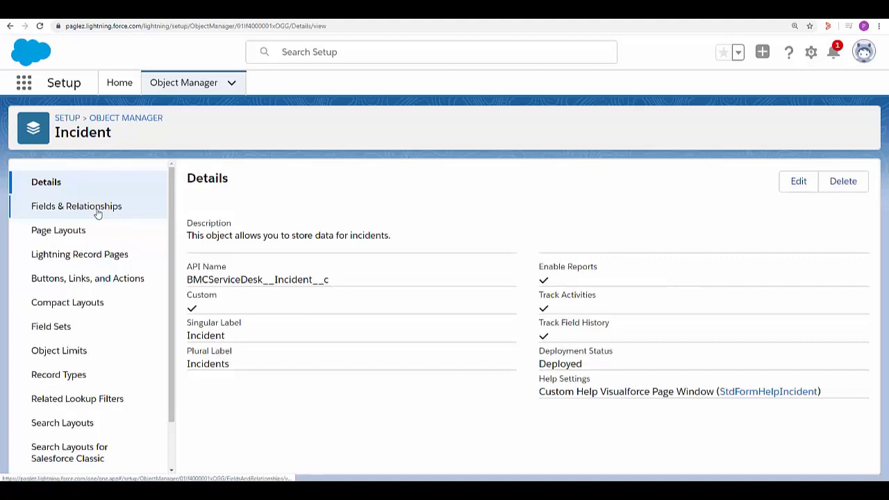
click(98, 210)
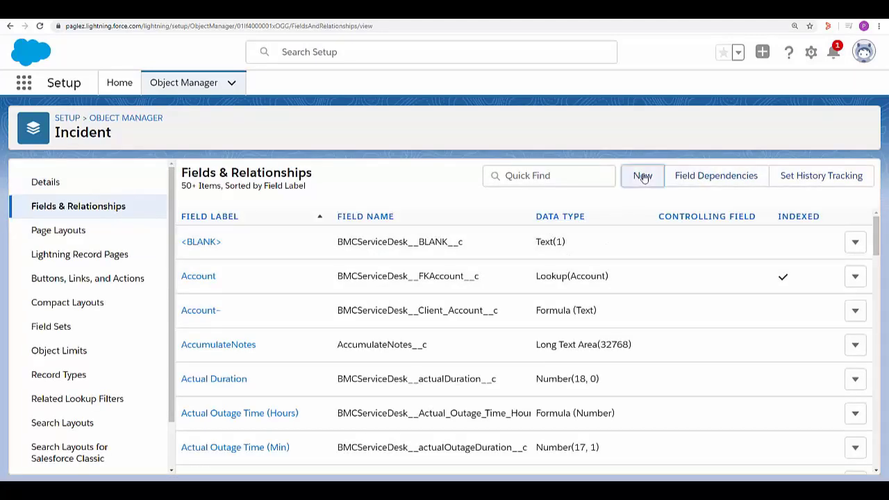
Start a new custom field on Incident of type Formula
click(643, 176)
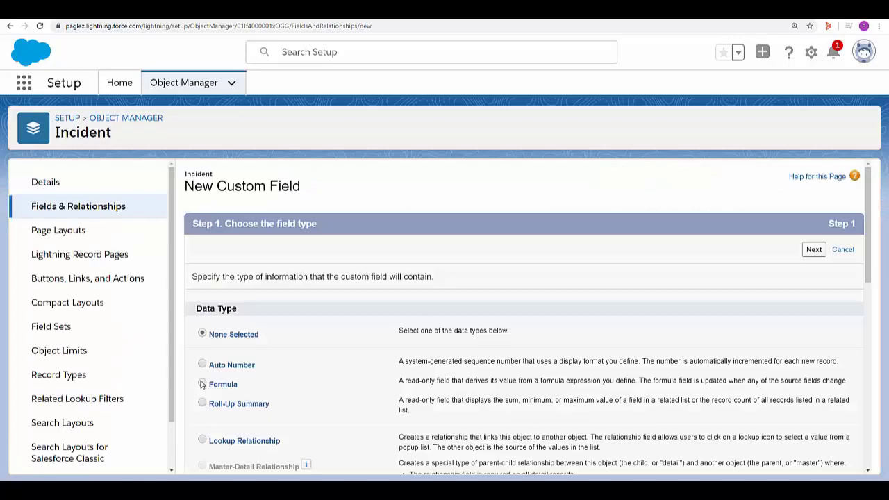
click(202, 384)
click(814, 250)
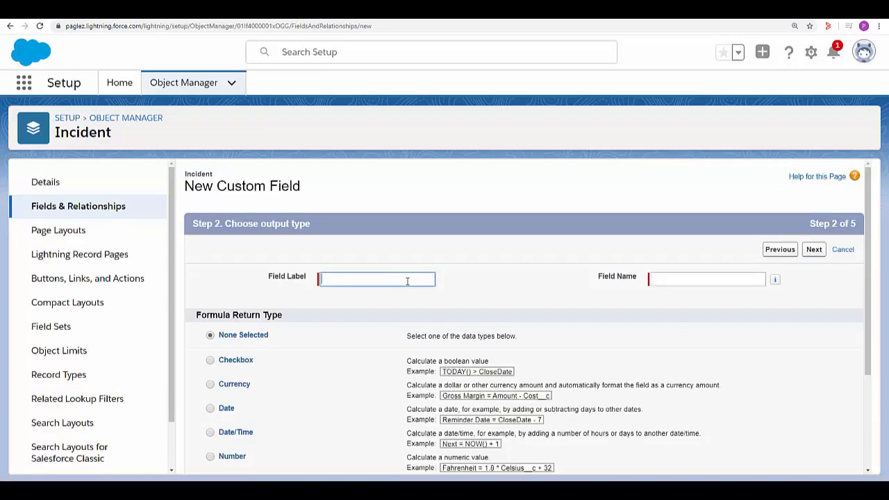
Label the field 'Days Opened', returning a Number with 0 decimal places
text(Days Opened)
click(328, 319)
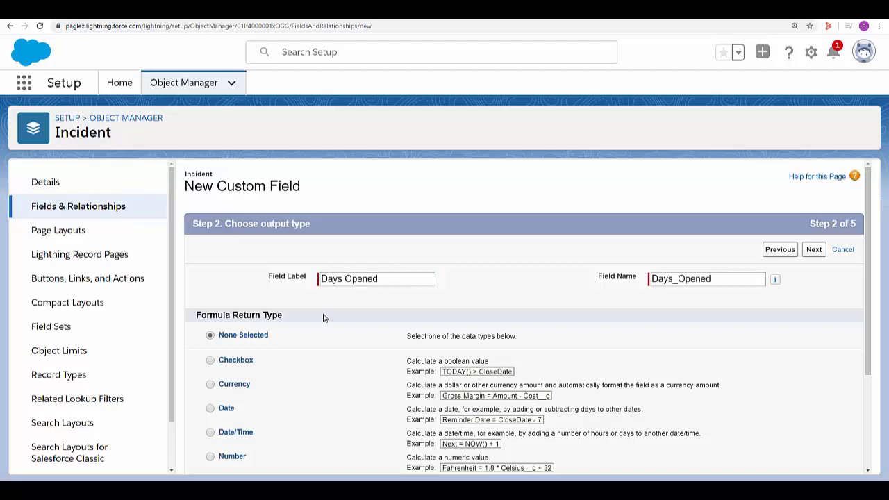
scroll(221, 412, down, 1)
click(213, 411)
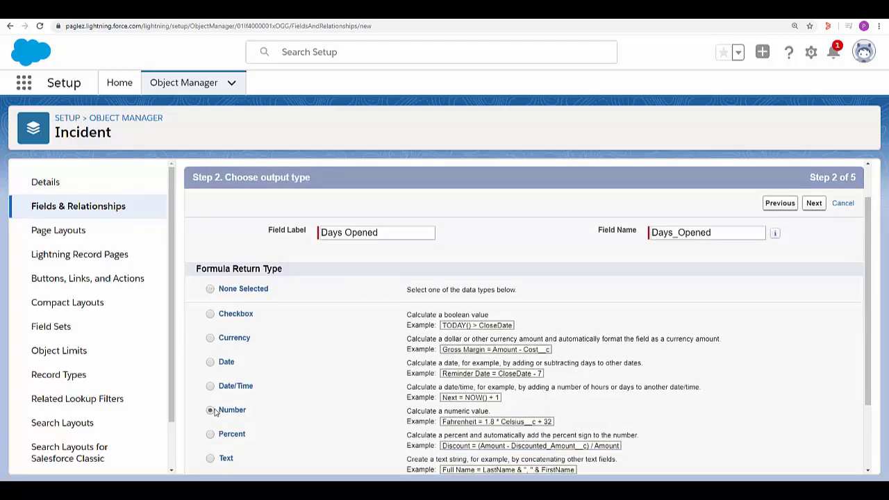
scroll(458, 263, down, 2)
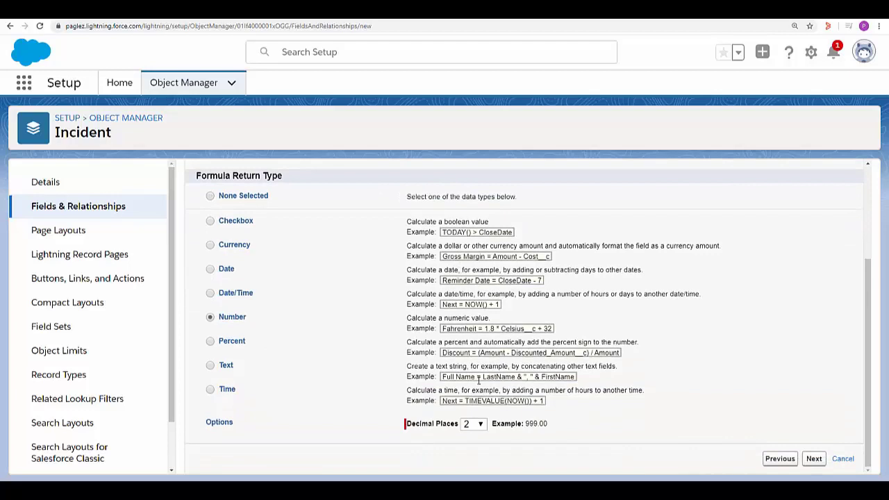
click(473, 424)
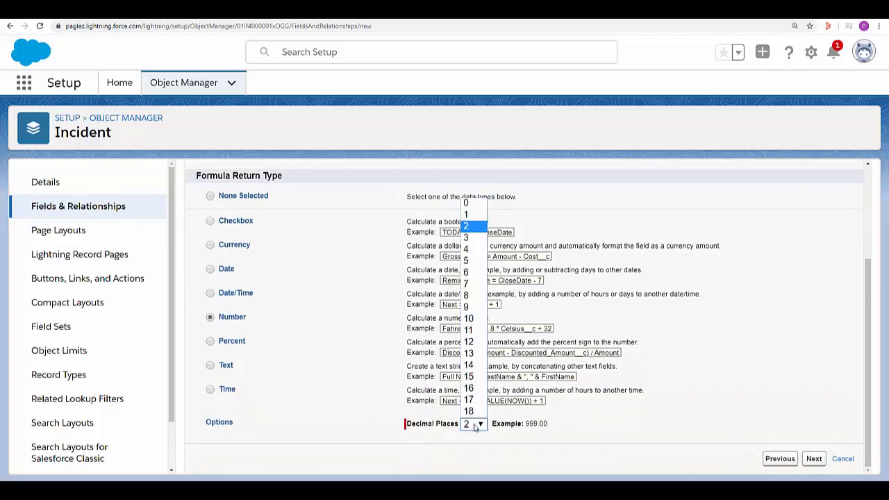
click(472, 204)
click(815, 459)
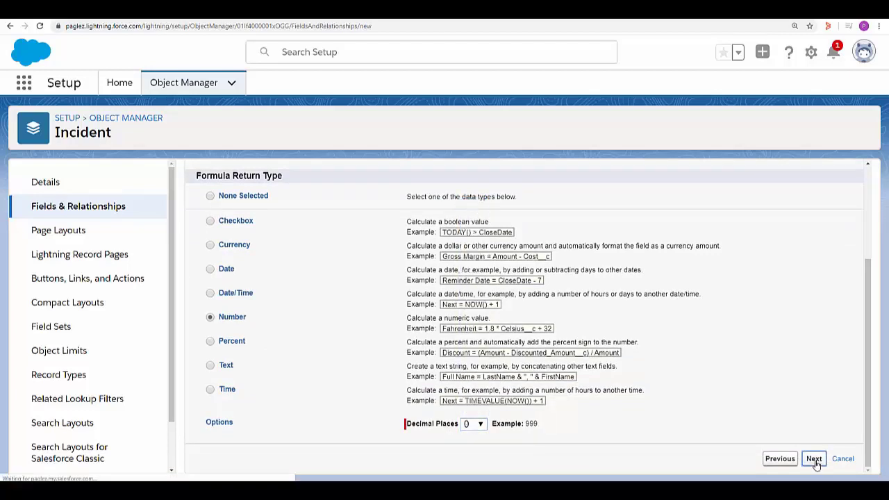
Insert the IF function into the Days Opened advanced formula
click(241, 399)
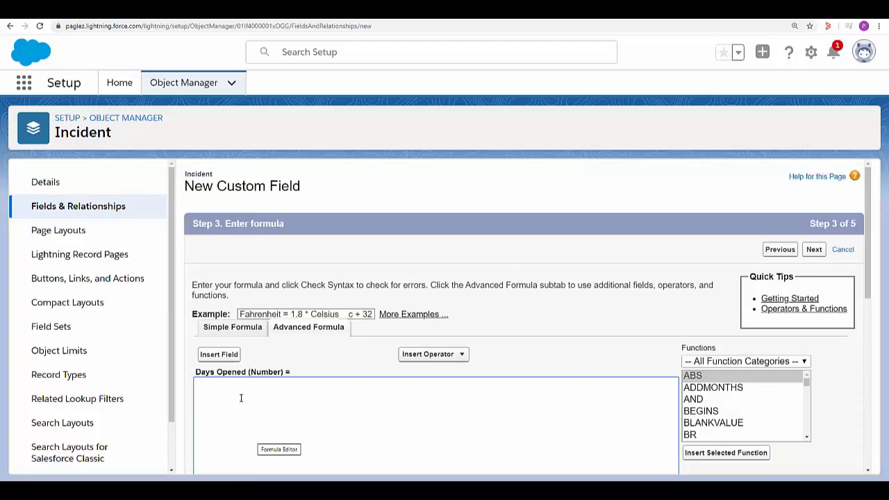
click(723, 376)
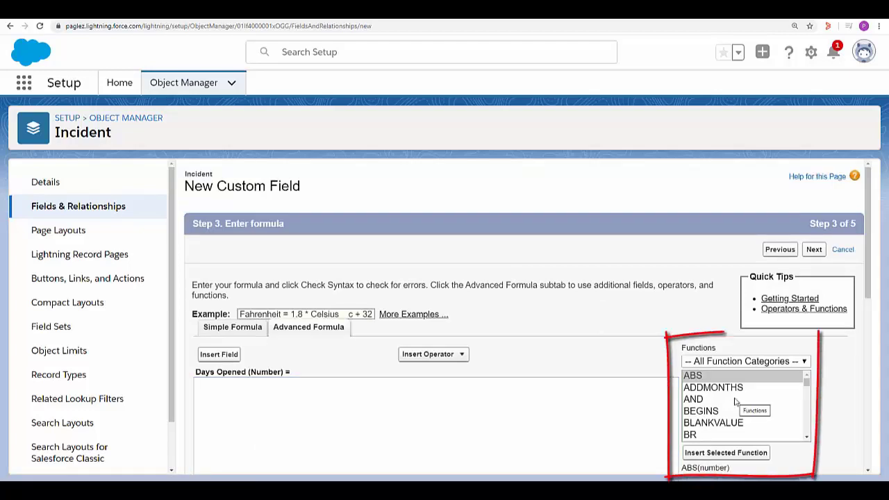
key(i)
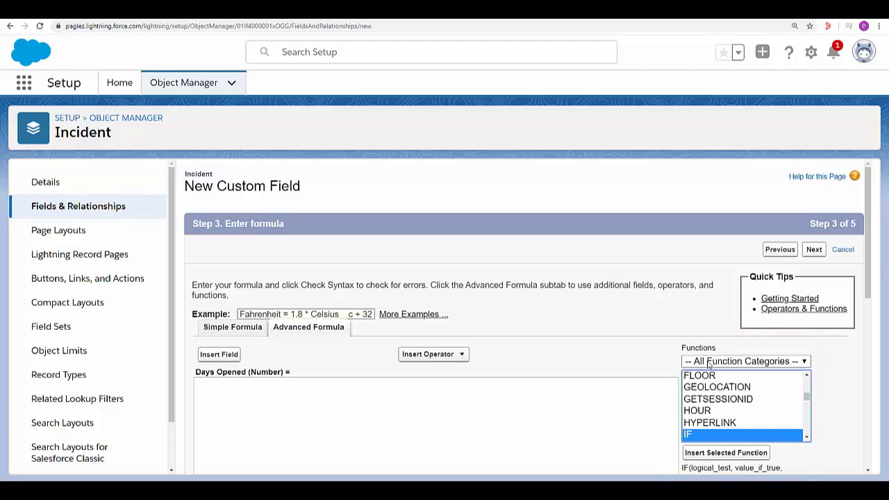
scroll(734, 375, down, 1)
scroll(735, 368, down, 2)
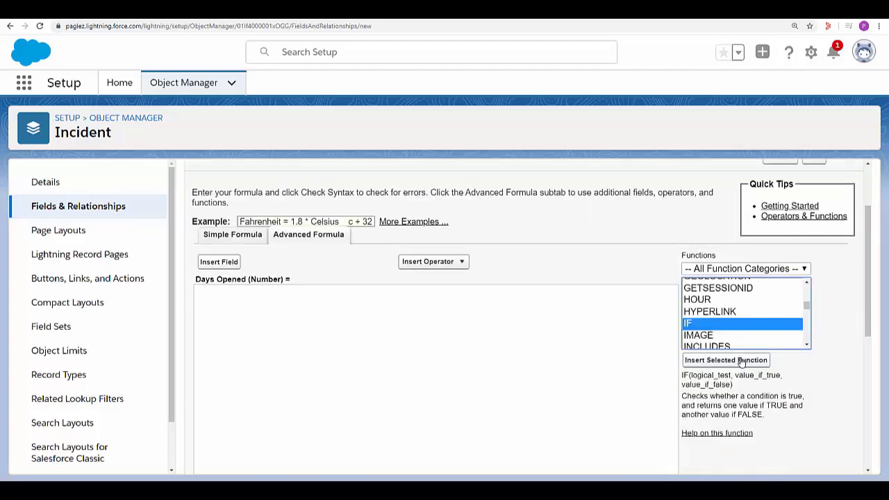
click(738, 360)
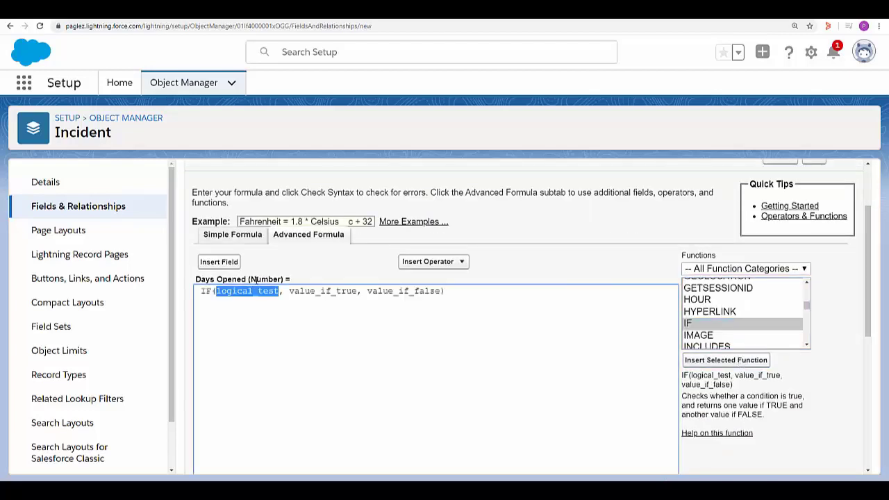
Replace logical_test with the State Open field '= True'
key(BackSpace)
click(219, 262)
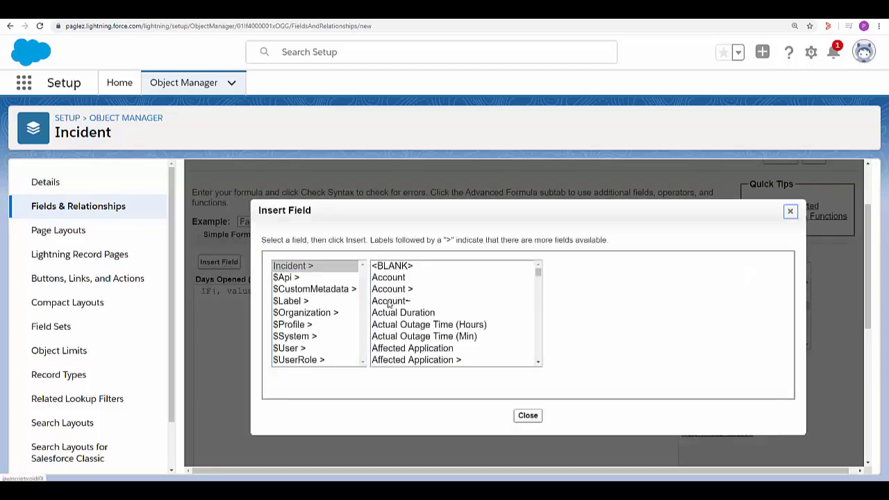
scroll(403, 305, down, 10)
click(394, 336)
click(622, 342)
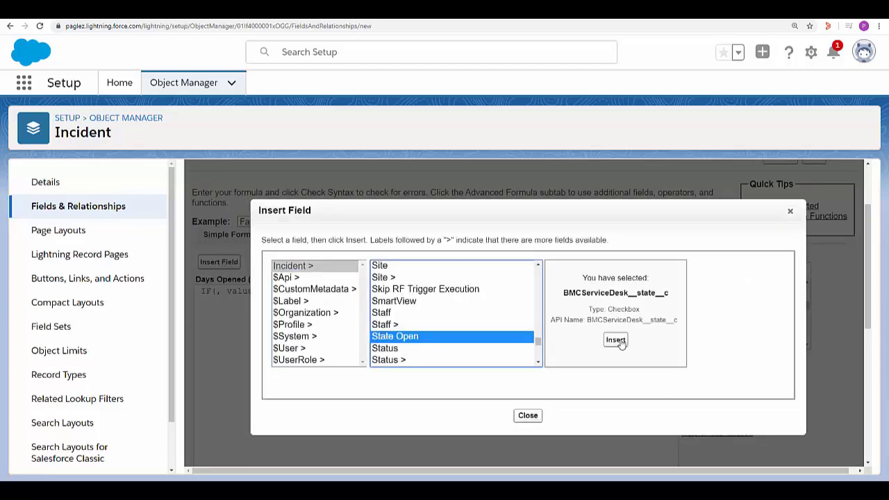
text(= True)
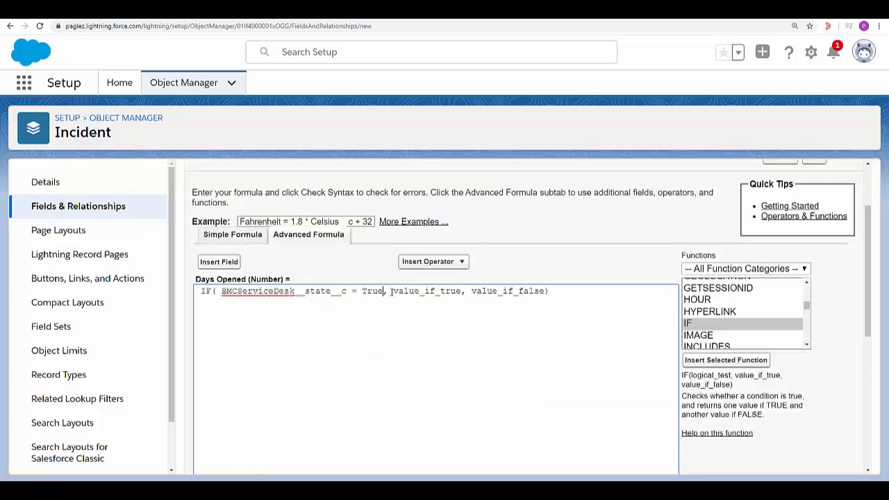
double_click(395, 292)
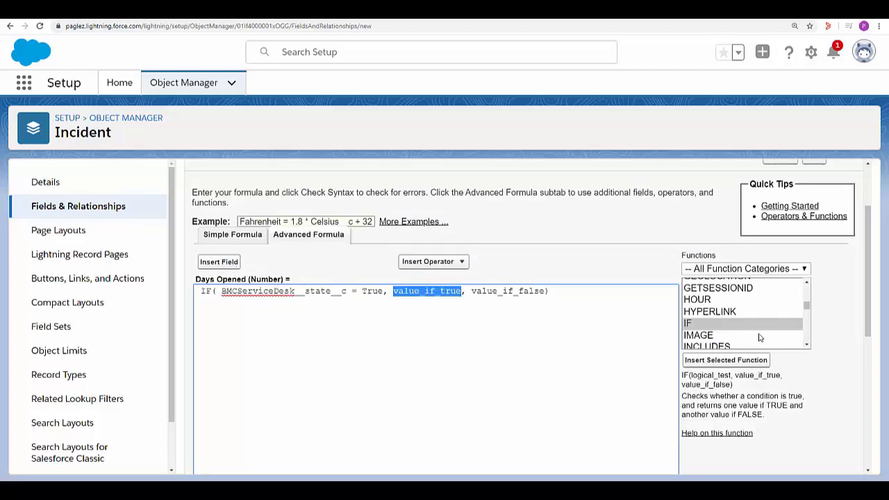
Set value_if_true to NOW() - Opened Date
click(714, 314)
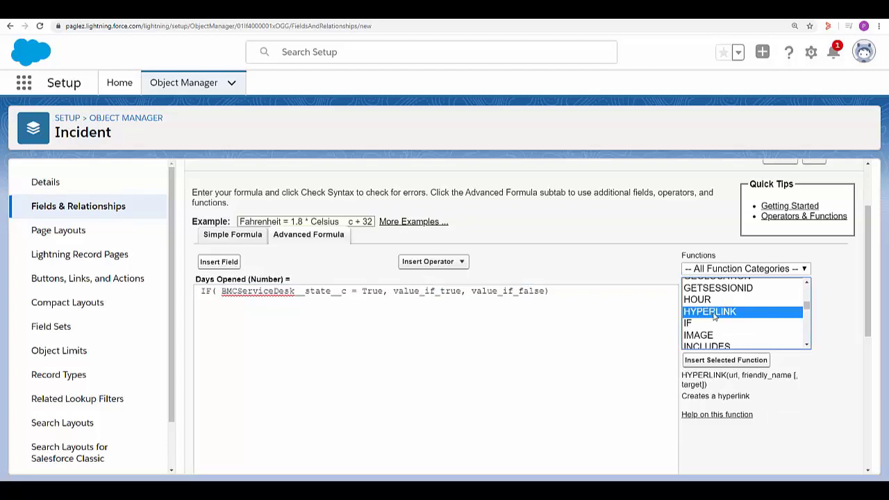
text(now)
click(726, 361)
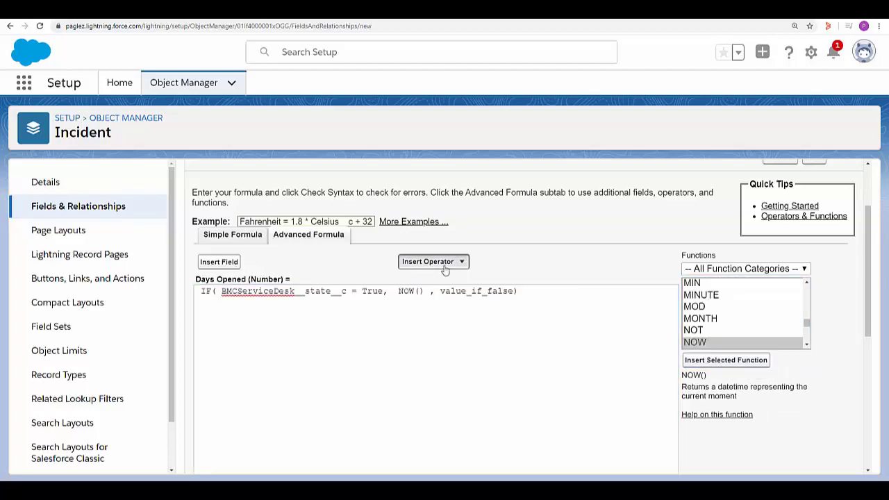
click(445, 270)
click(434, 295)
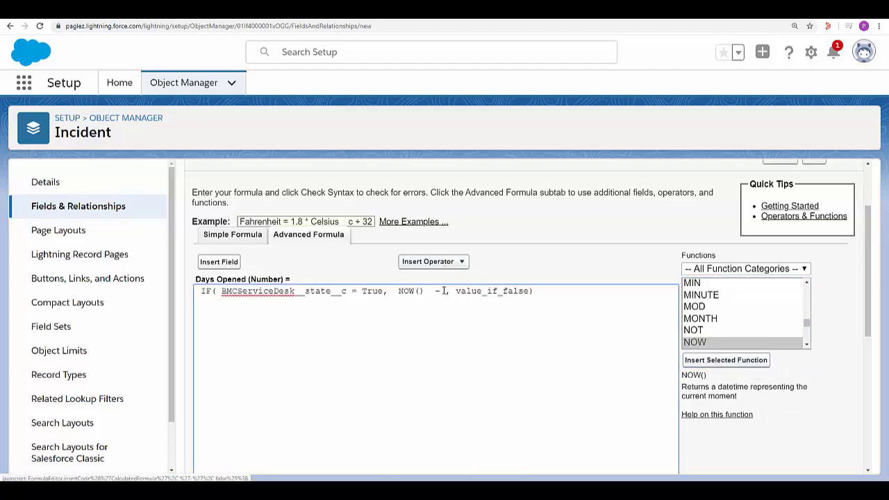
click(220, 262)
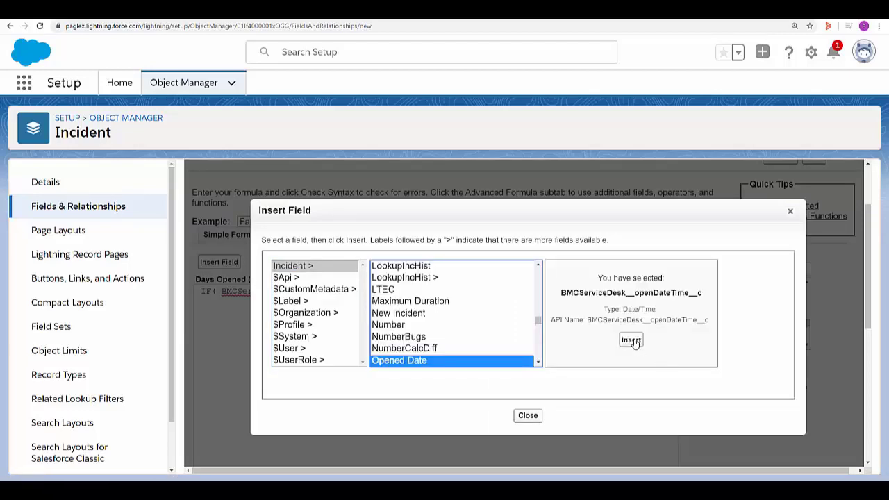
click(630, 341)
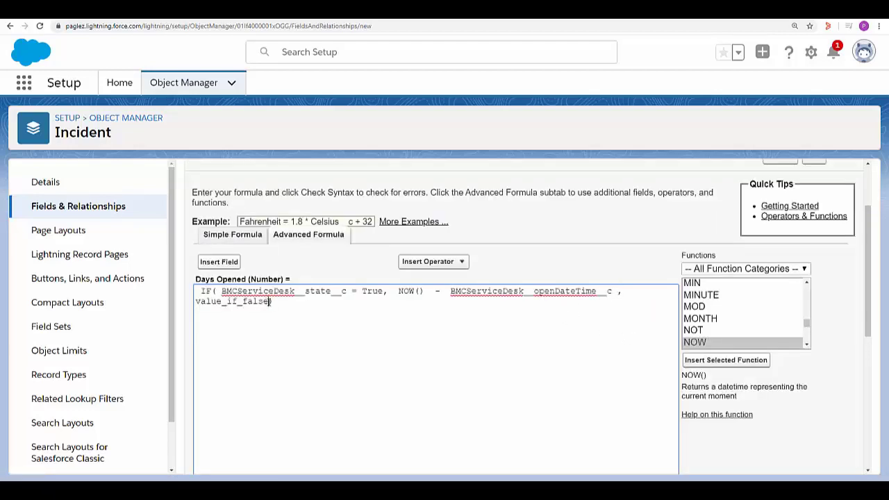
Set value_if_false to Closed Date - Opened Date
drag(269, 302, 190, 299)
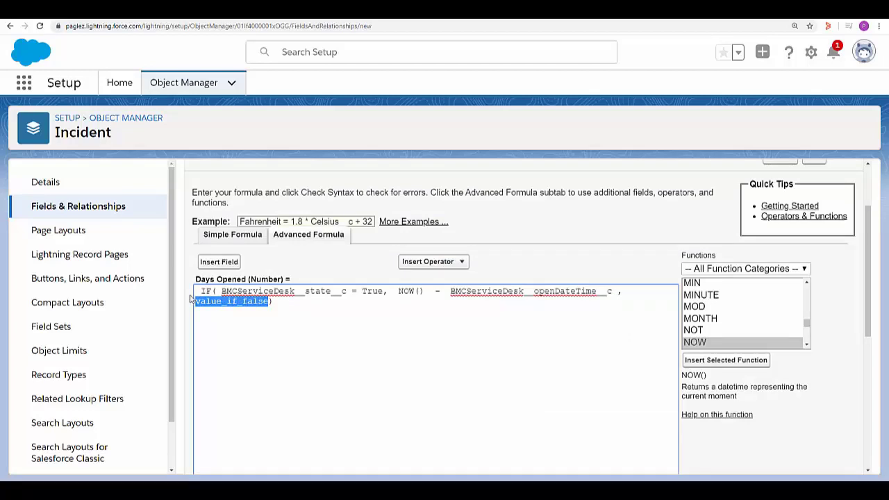
click(218, 261)
click(632, 340)
click(434, 262)
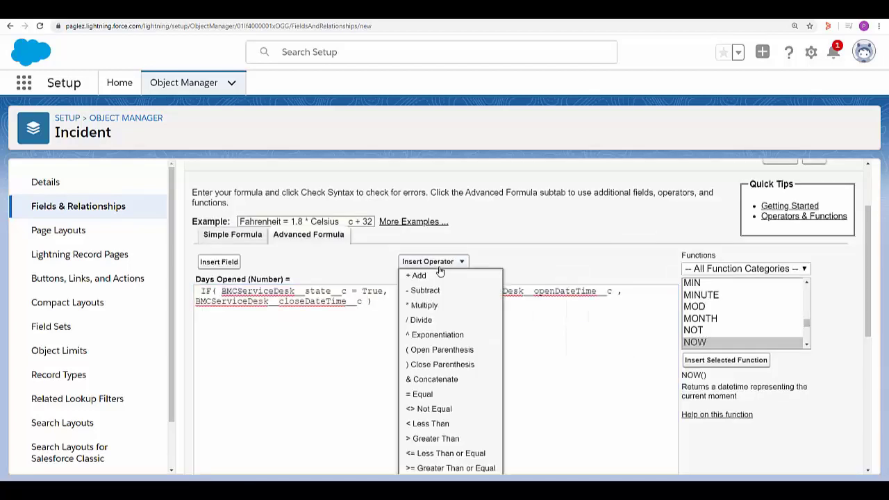
click(437, 290)
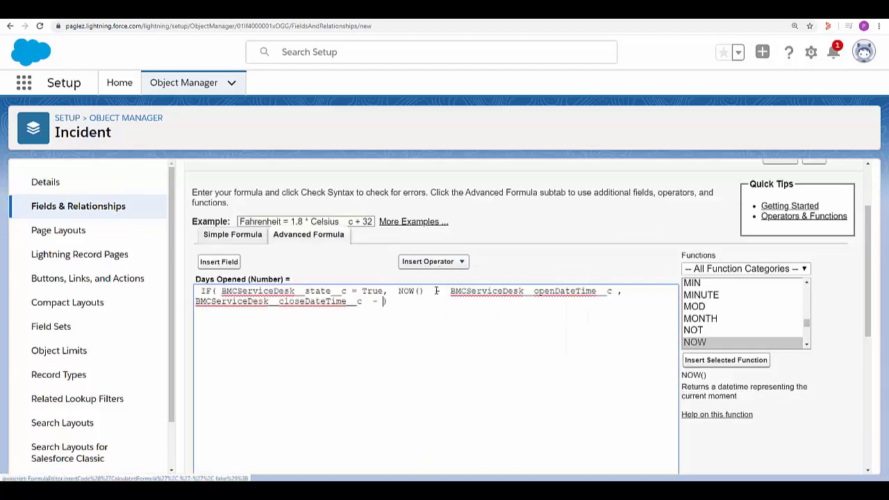
click(219, 262)
click(400, 361)
click(631, 340)
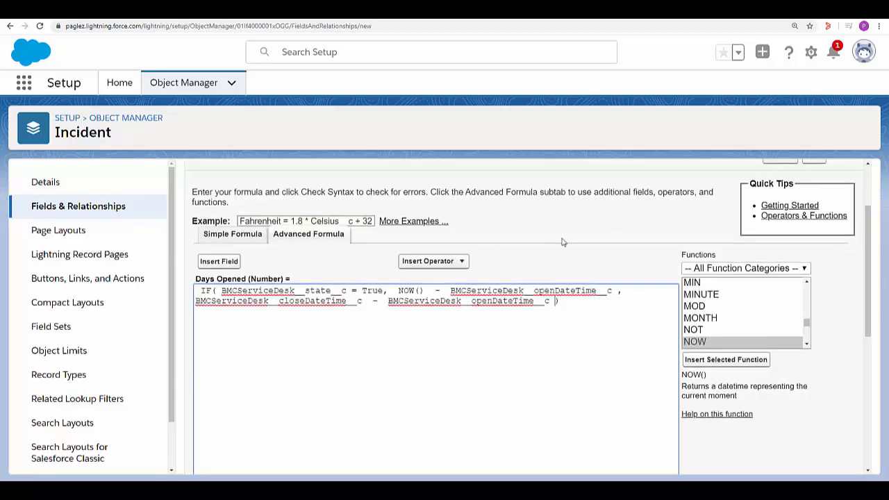
Run Check Syntax on the finished Days Opened formula
scroll(558, 192, down, 1)
scroll(556, 193, down, 1)
scroll(554, 193, down, 1)
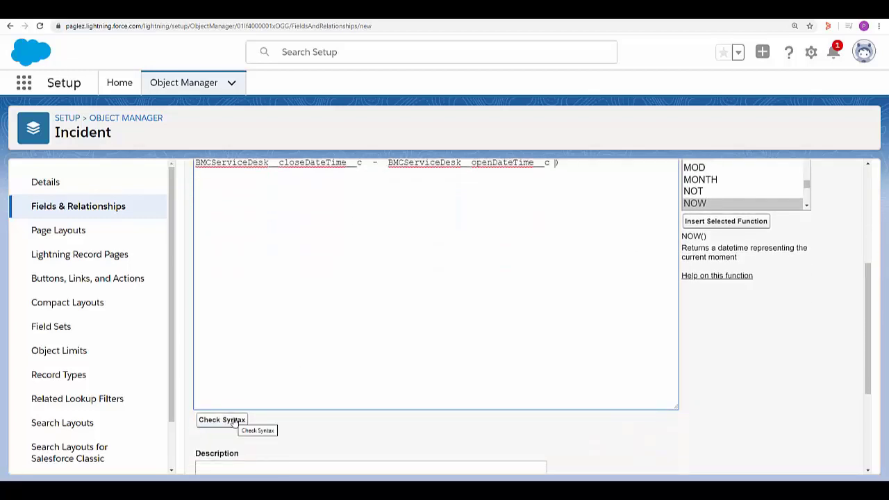
click(232, 420)
Keep default field-level security and page layouts, and save Days Opened
scroll(366, 312, down, 2)
scroll(357, 282, down, 2)
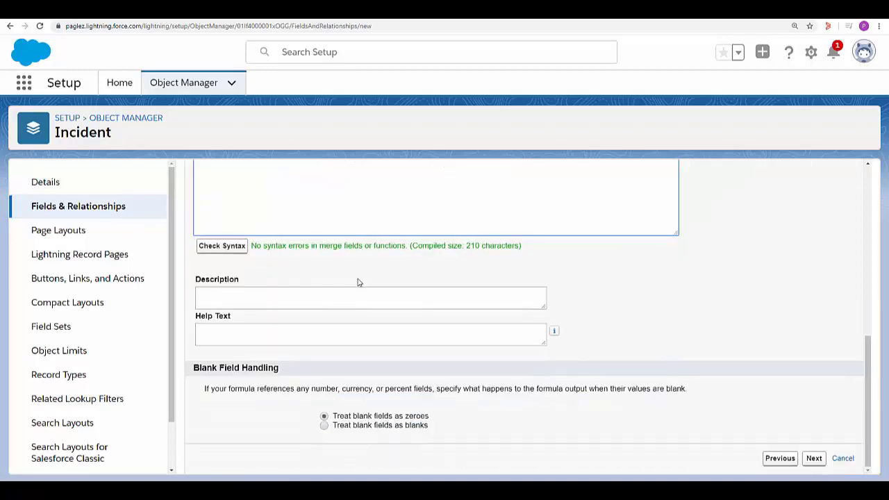
click(815, 458)
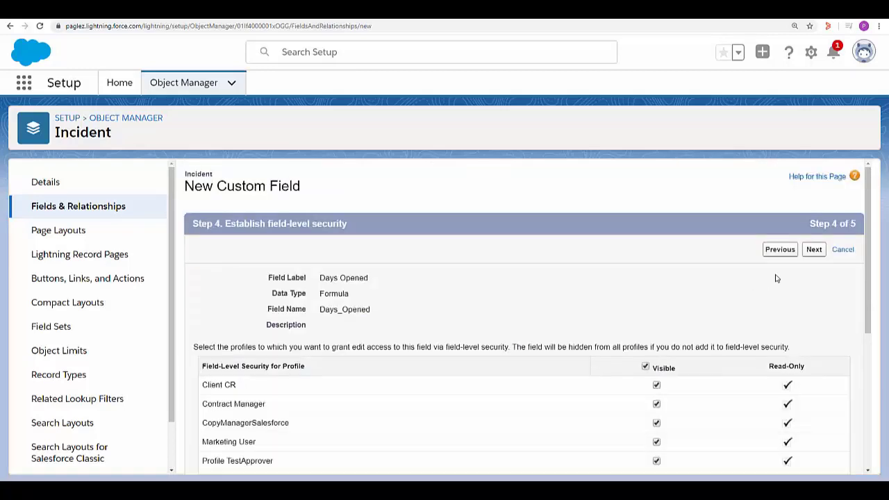
click(813, 251)
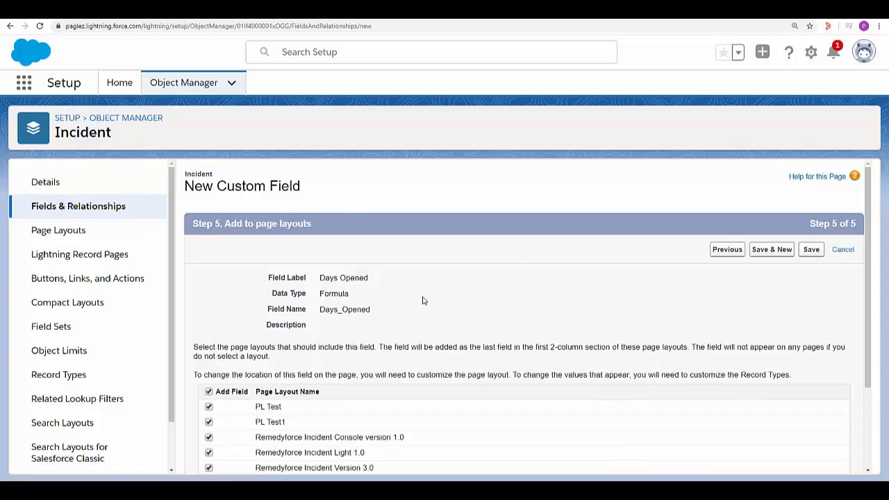
click(810, 251)
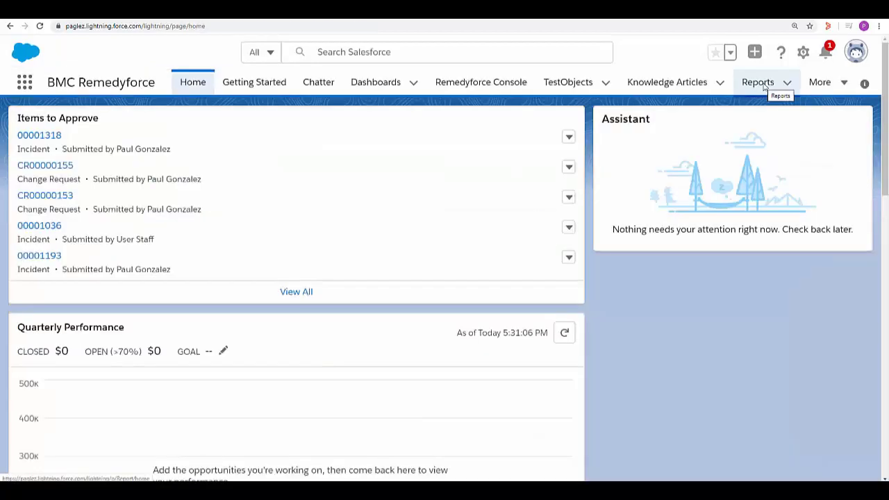
Create a new report from the Reports tab using the Incidents report type
click(765, 85)
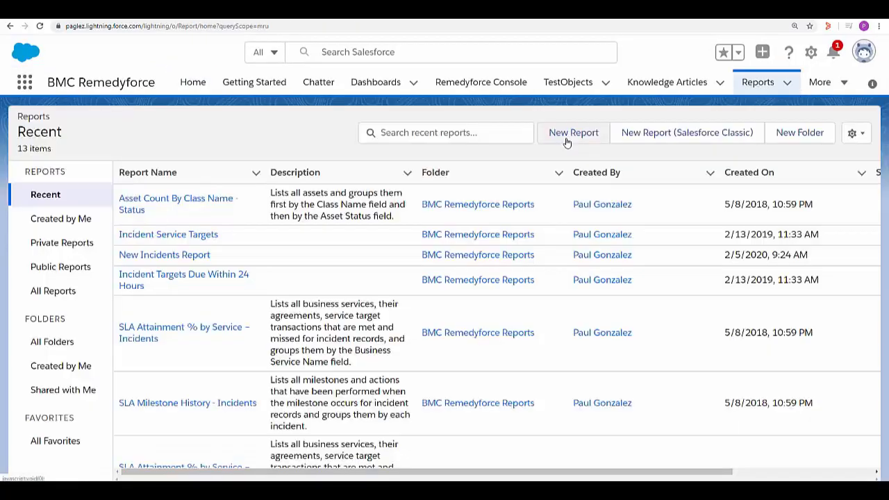
click(570, 133)
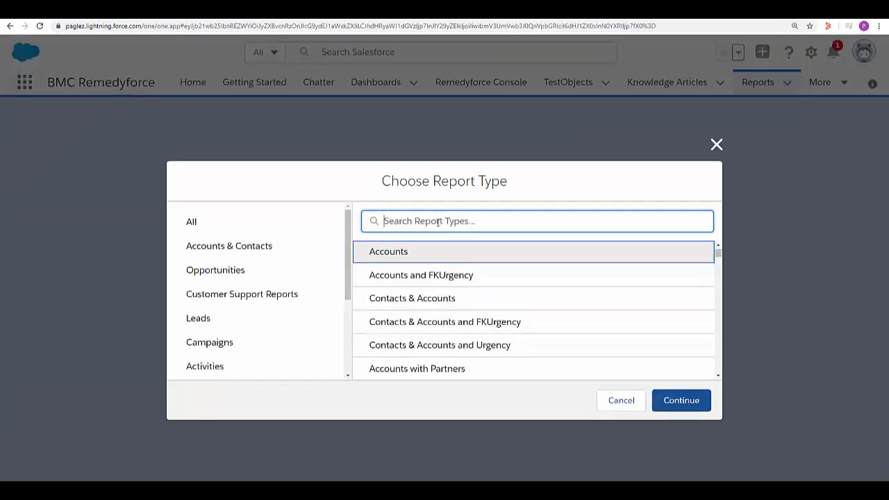
text(Incidents)
click(682, 401)
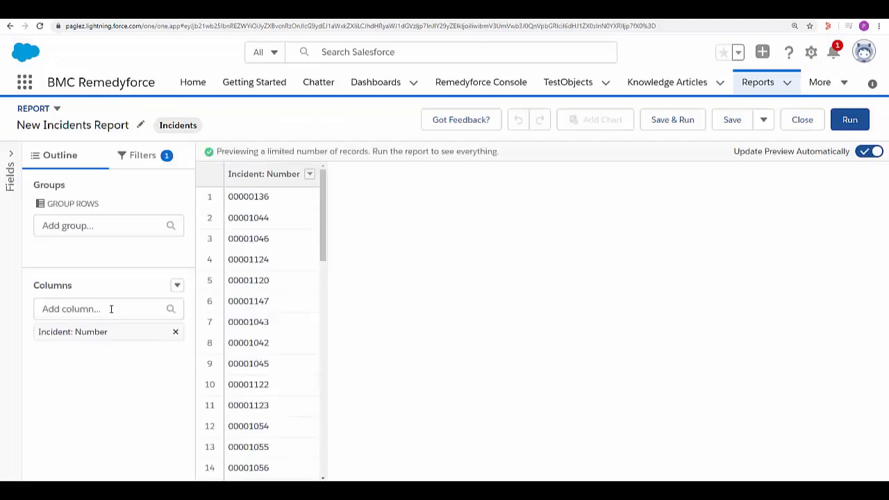
Add Status, Opened Date, Closed Date and Days Opened columns to the report
click(111, 310)
text(stat)
click(76, 228)
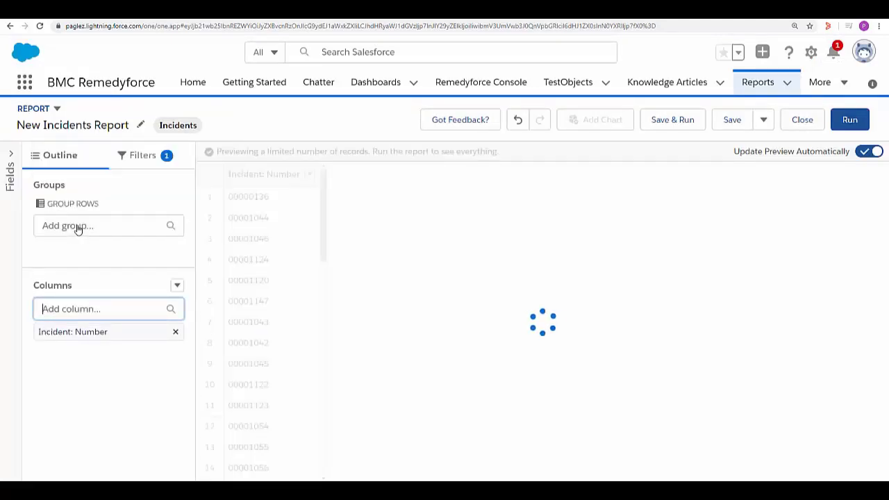
text(ope)
click(87, 380)
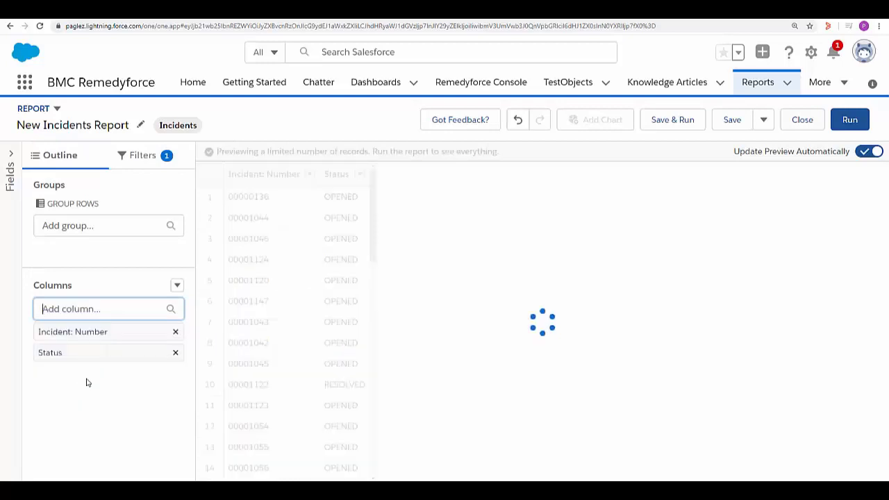
text(close)
click(101, 230)
text(day)
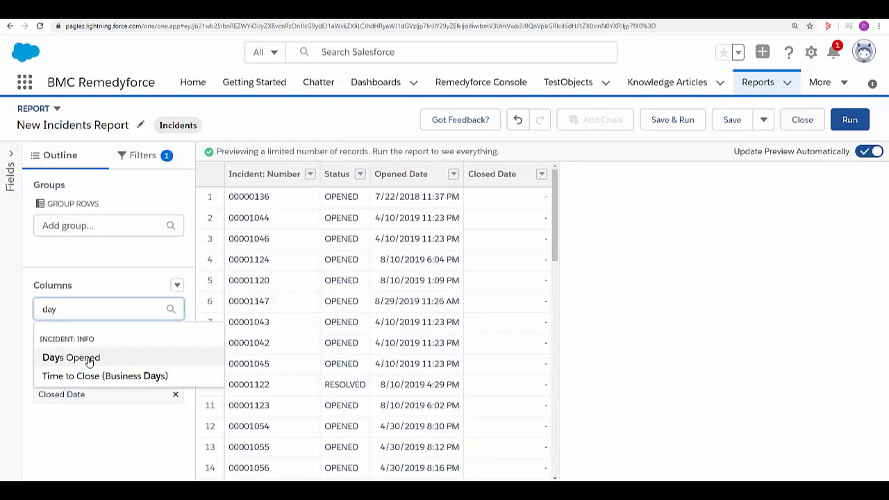
click(89, 359)
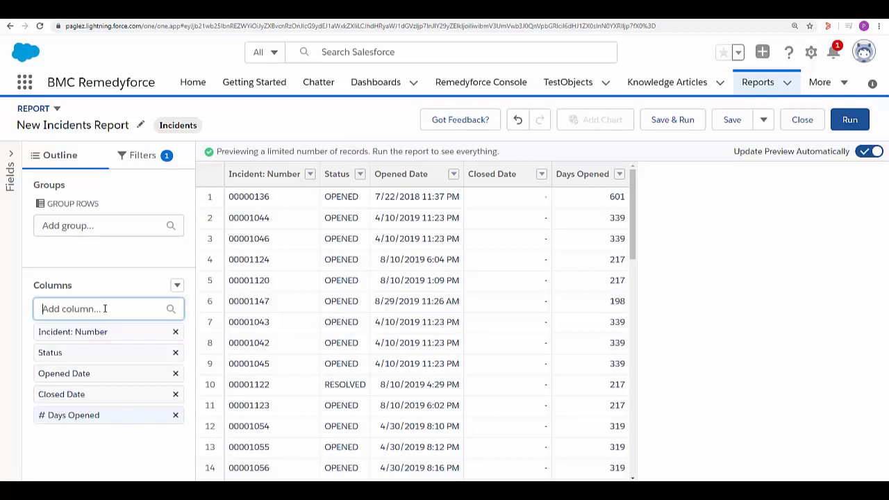
Add the Staff column and group the report rows by Staff
text(Staff)
click(52, 357)
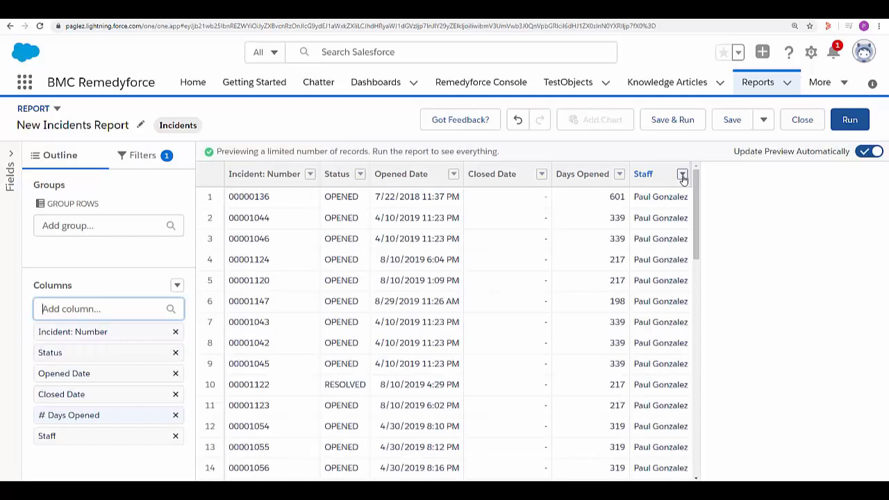
click(683, 175)
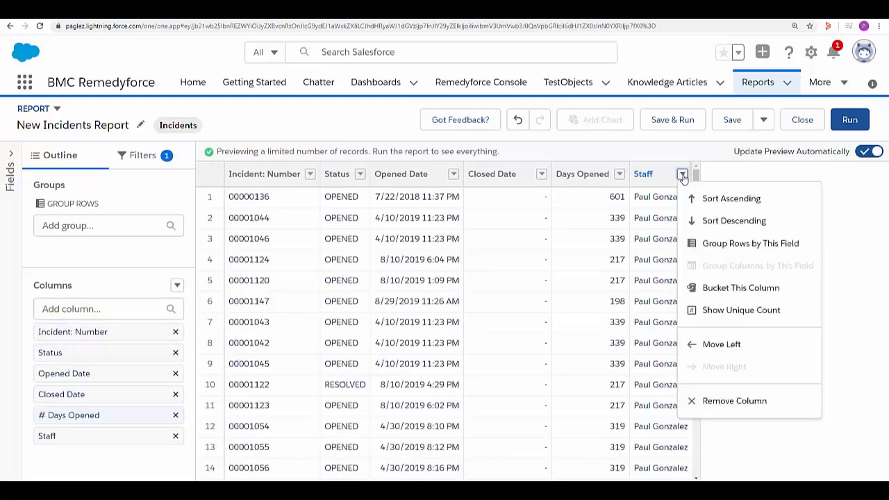
click(740, 244)
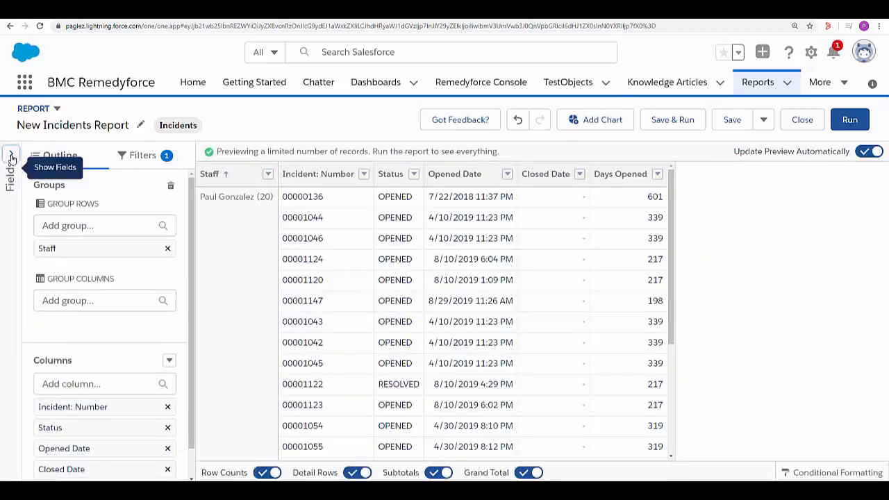
Create a summary formula named 'Average Days Open' with 0 decimal points
click(12, 159)
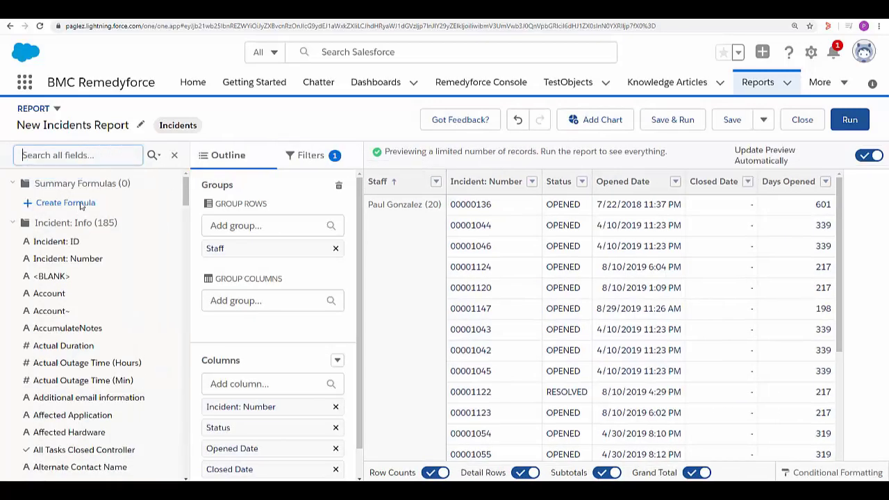
click(80, 205)
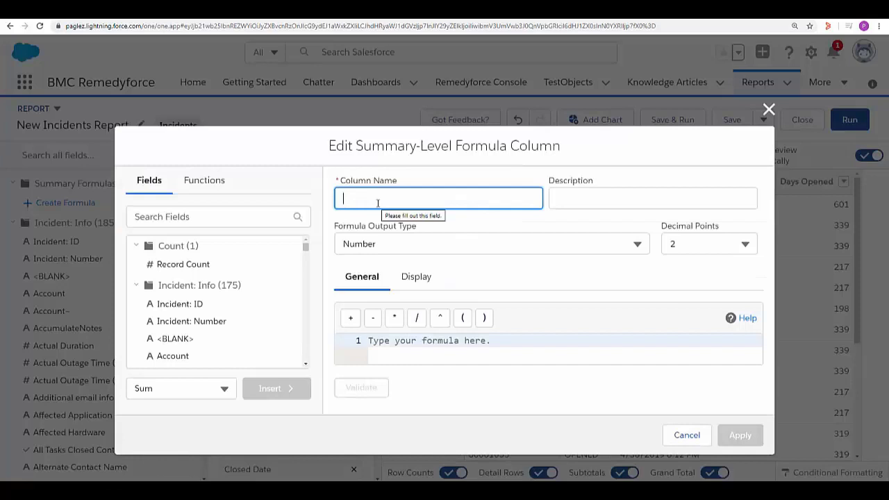
text(Average Days Open)
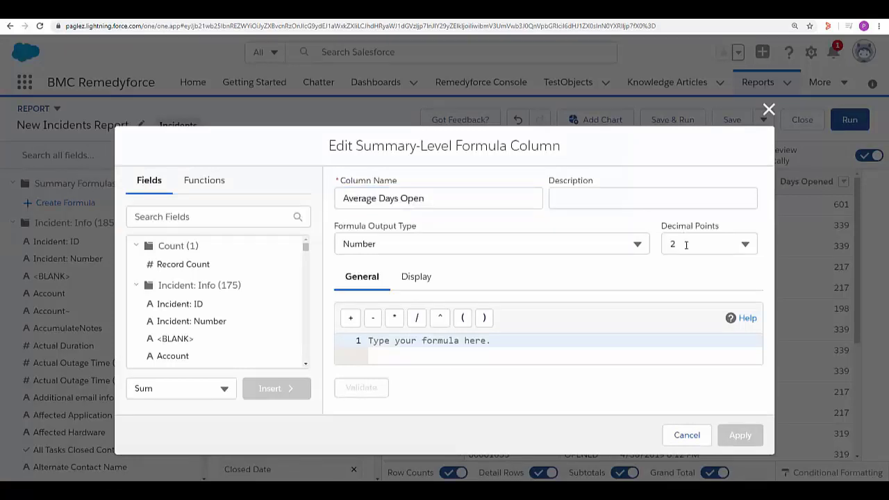
click(746, 244)
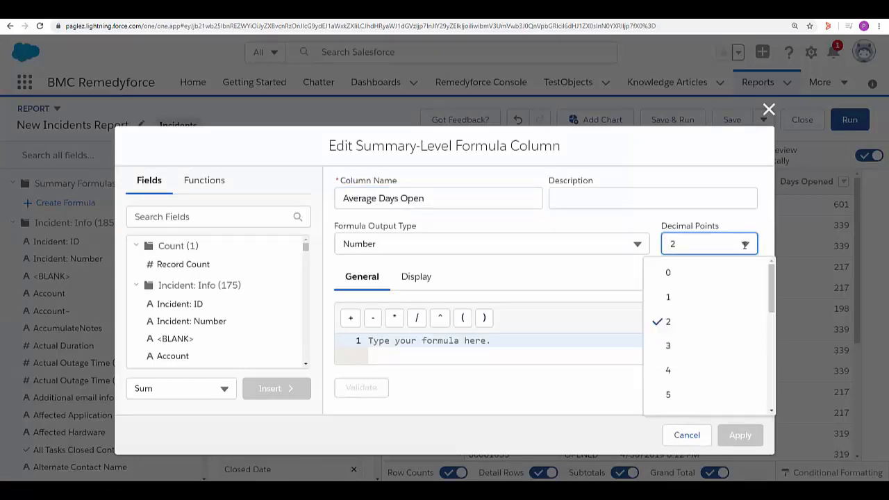
click(683, 271)
Define the formula as the Average of Days Opened and apply it
click(180, 217)
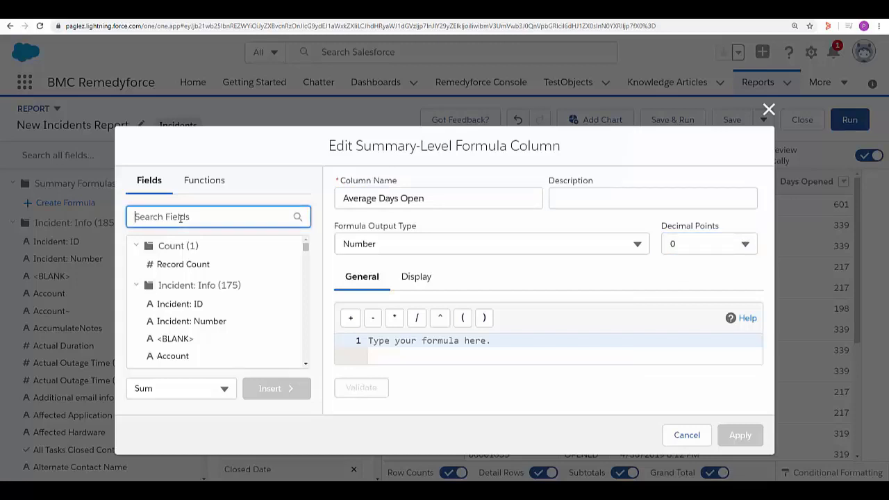
text(day)
click(182, 265)
click(225, 389)
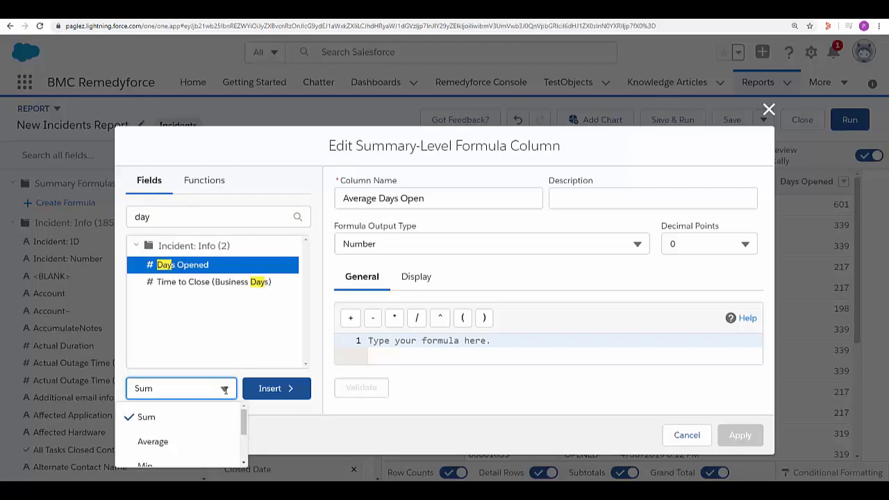
click(168, 442)
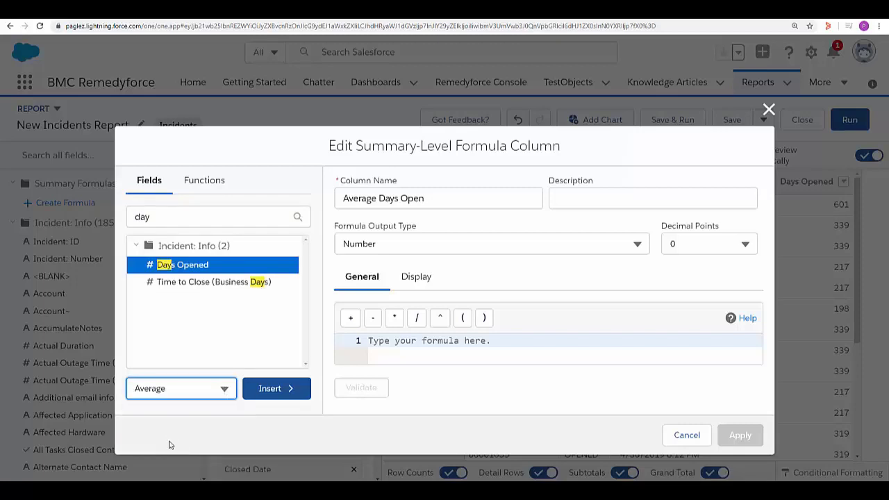
click(272, 390)
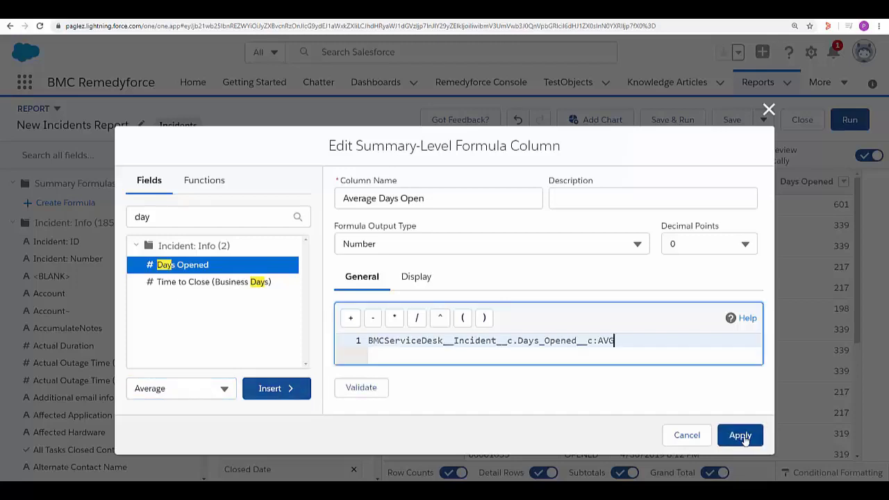
click(745, 441)
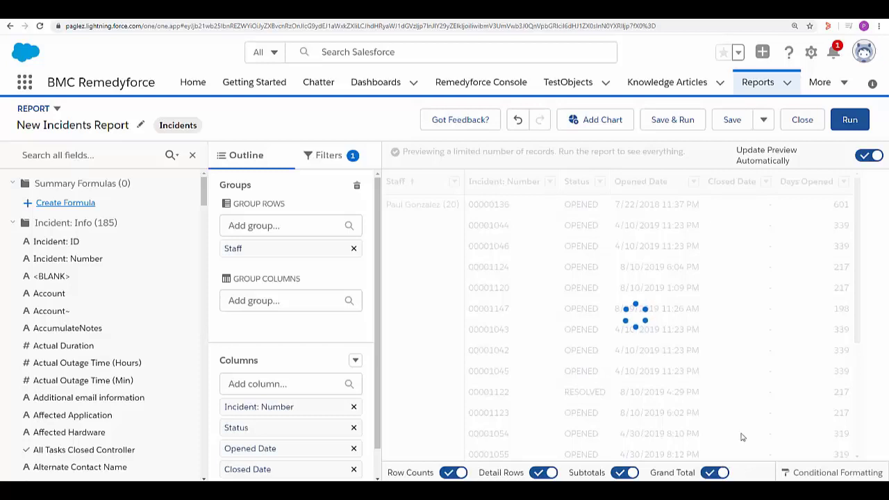
Filter the report to State Open equals False
click(330, 157)
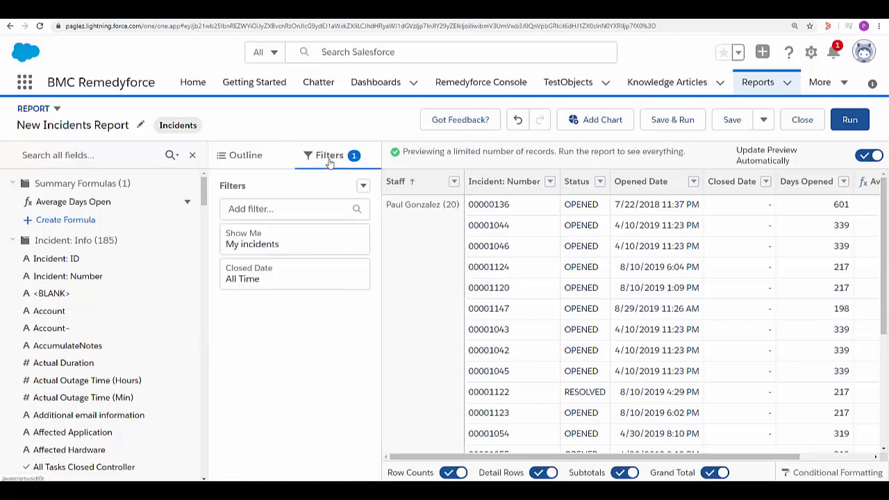
click(250, 211)
text(sta)
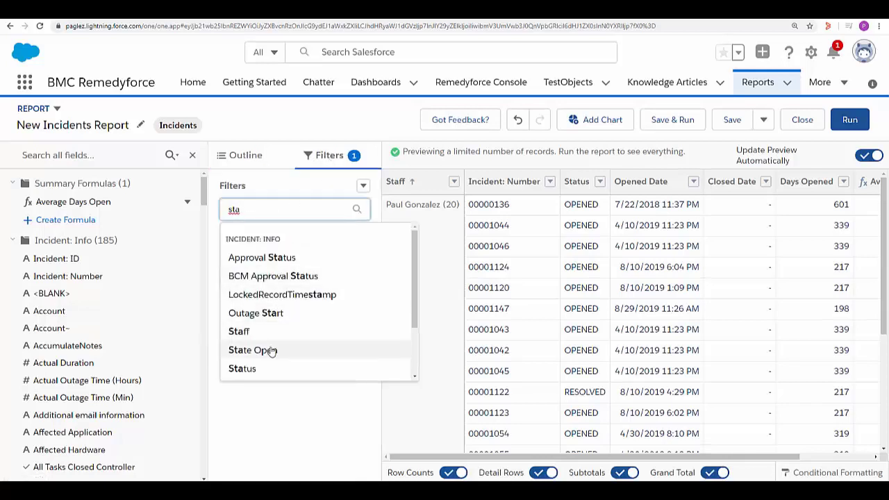
click(272, 352)
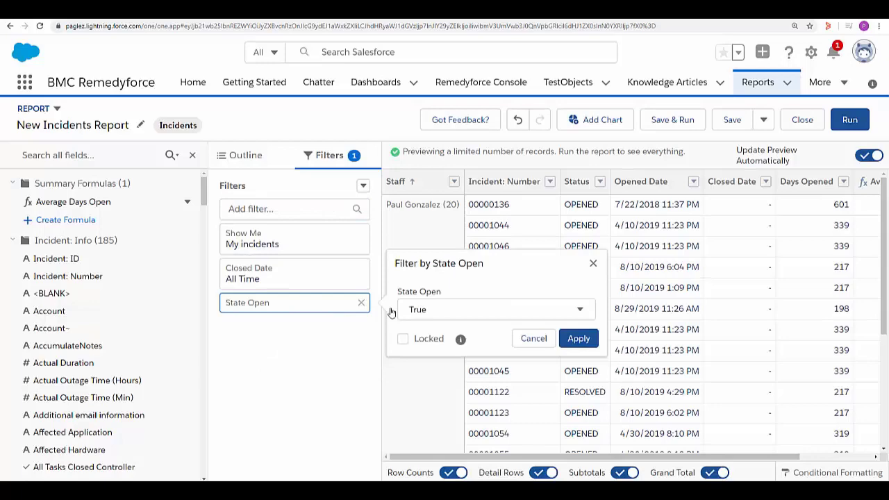
click(475, 314)
click(461, 360)
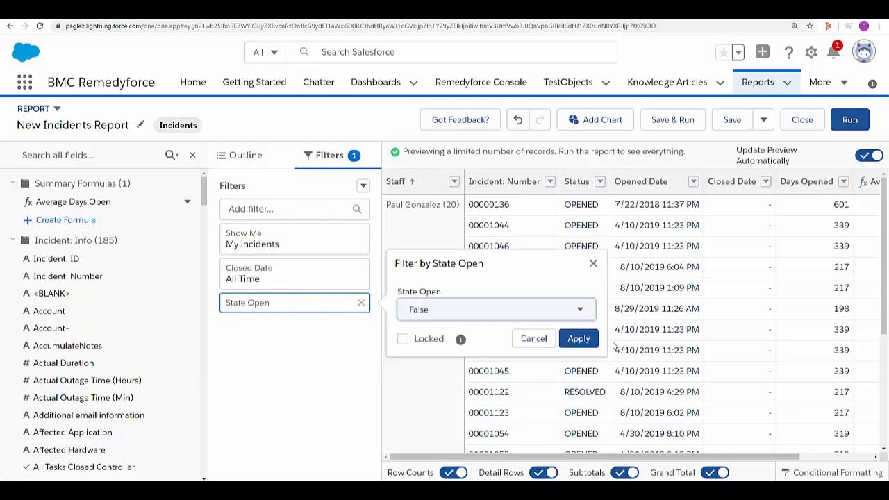
click(565, 339)
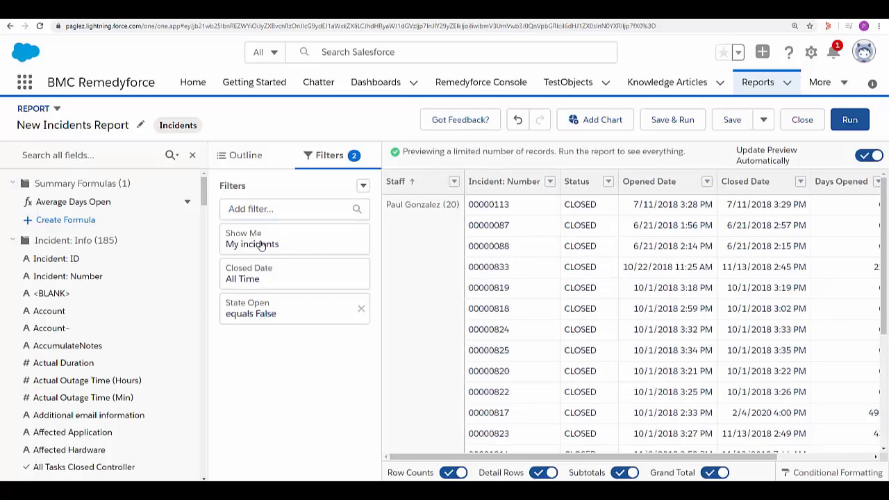
Change the Show Me scope to All incidents
click(267, 244)
click(486, 252)
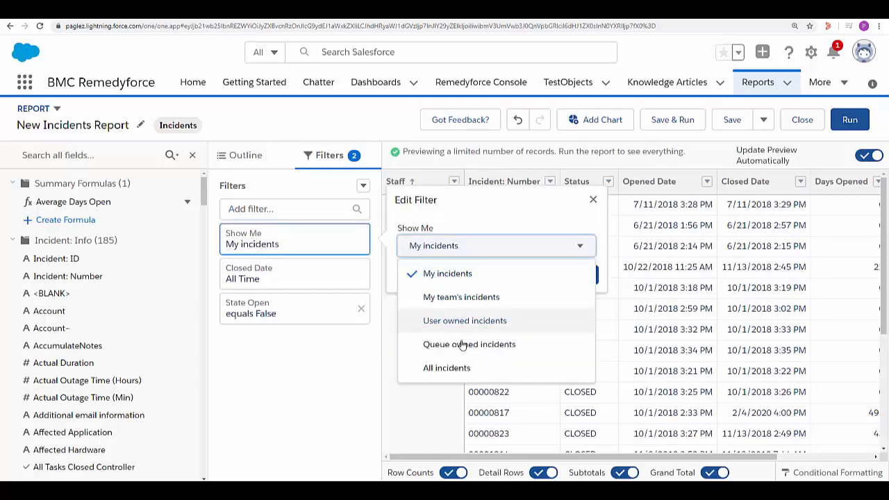
click(455, 366)
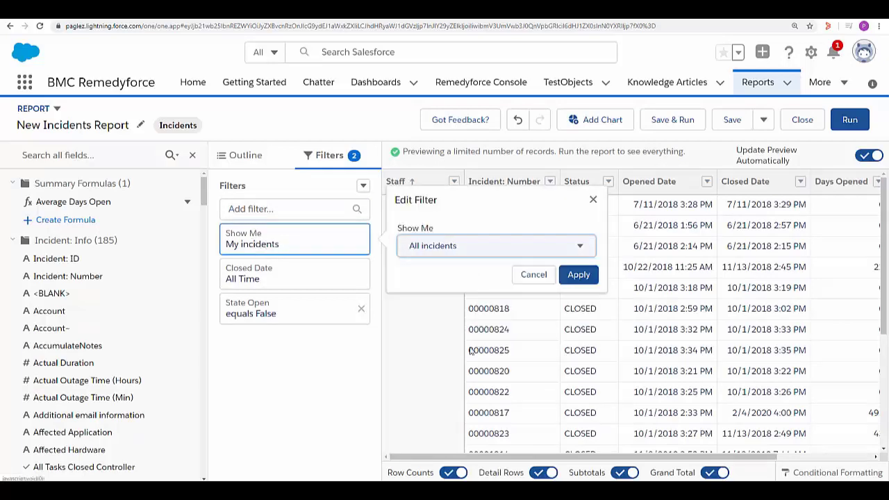
click(583, 275)
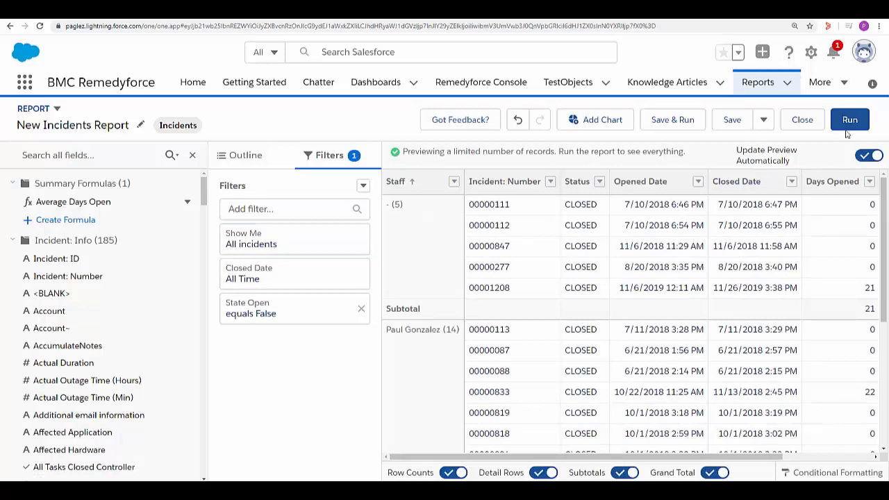
Run the New Incidents Report to view Average Days Open by Staff
click(852, 122)
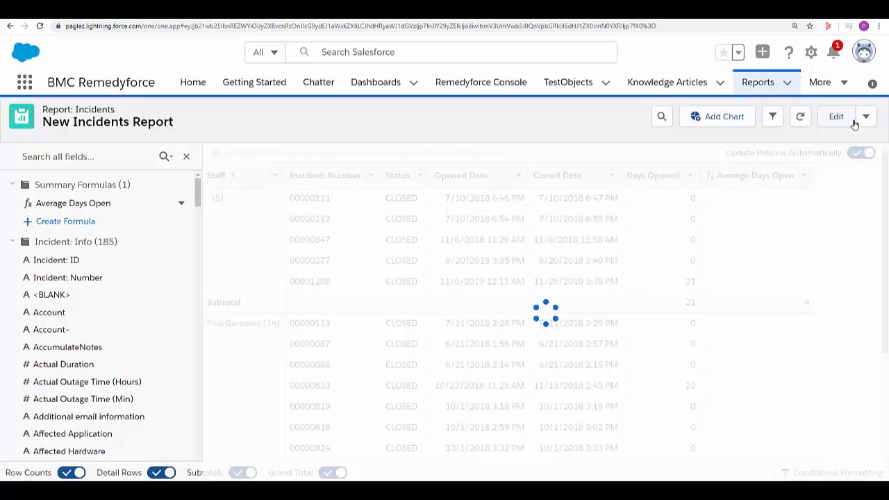